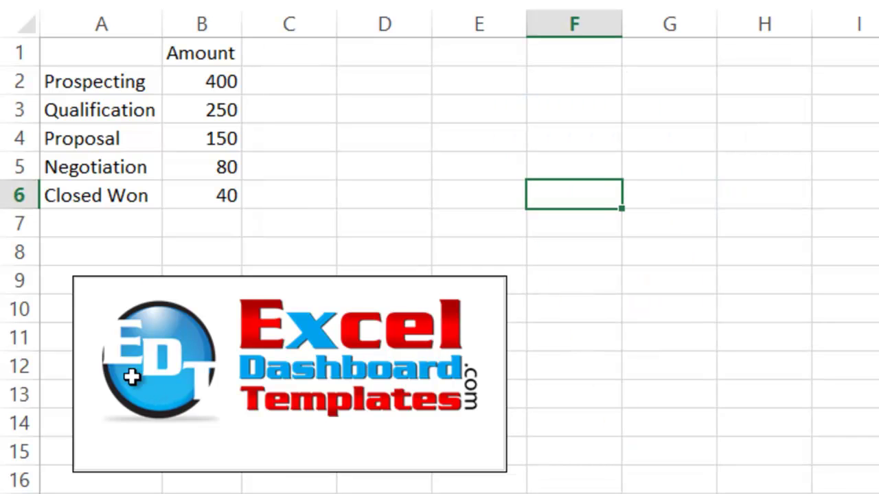
Select the sales stage data in A1:B6, including the Amount header, as the source for a chart.
click(132, 71)
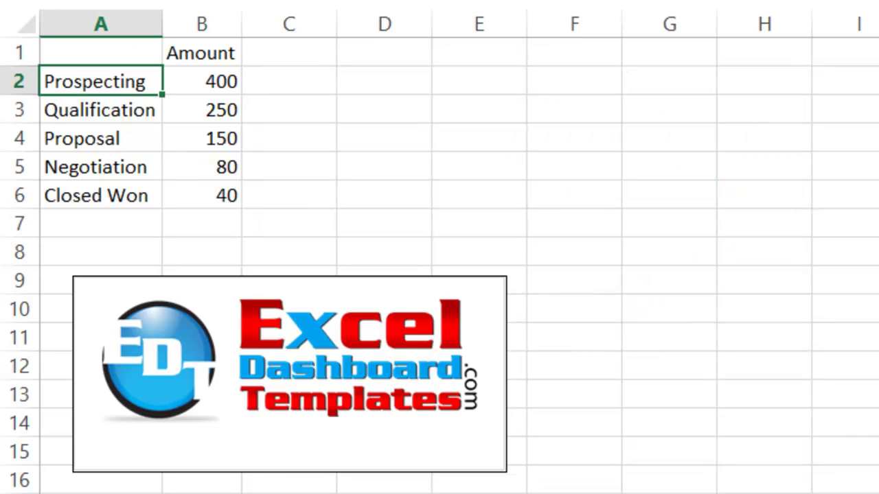
drag(101, 52, 202, 196)
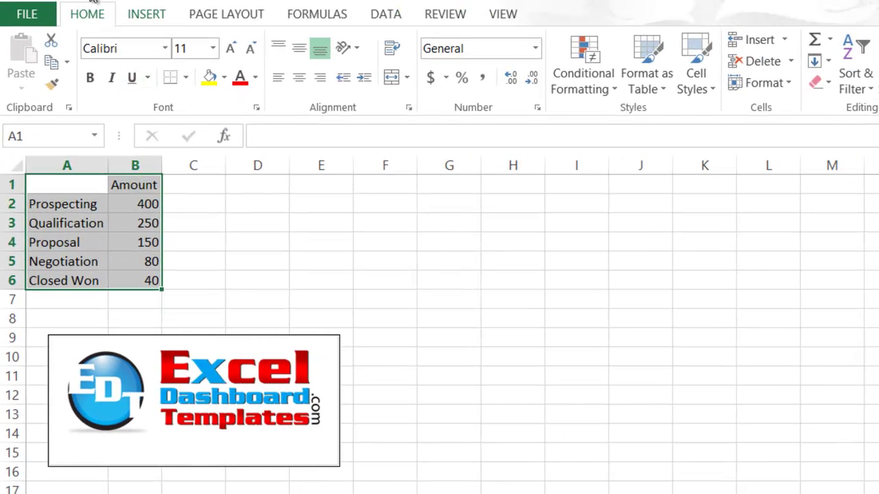
click(147, 13)
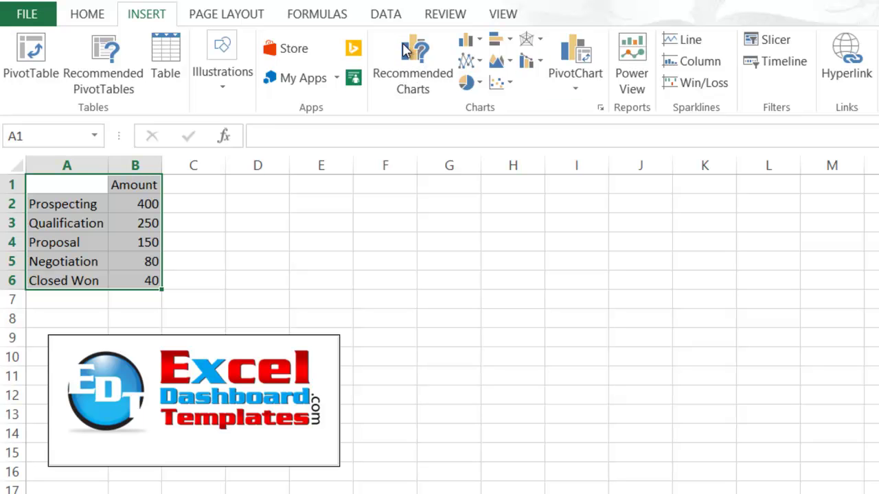
Preview the 3-D column chart types on the selected data without inserting one.
click(471, 39)
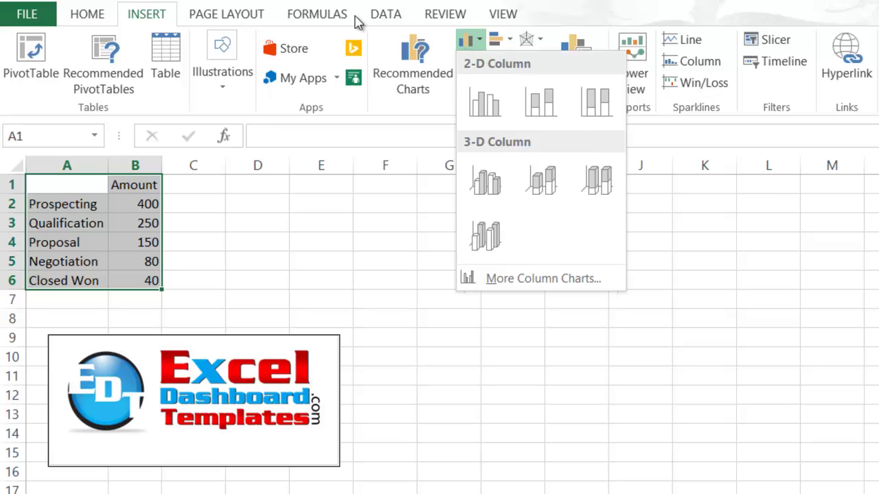
key(Down)
key(Down)
key(Right)
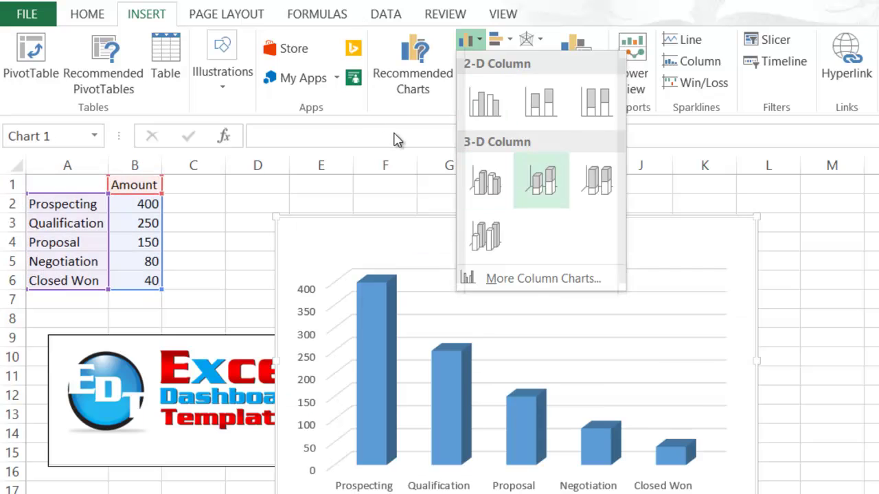
key(Right)
key(Up)
key(Escape)
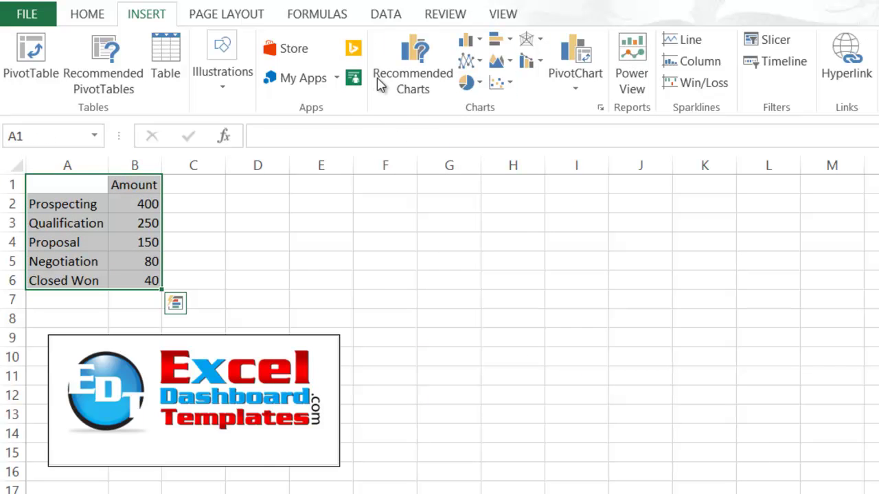
Examine the column subtypes in the full chart list, from Clustered Column through 3-D 100% Stacked Column.
click(453, 76)
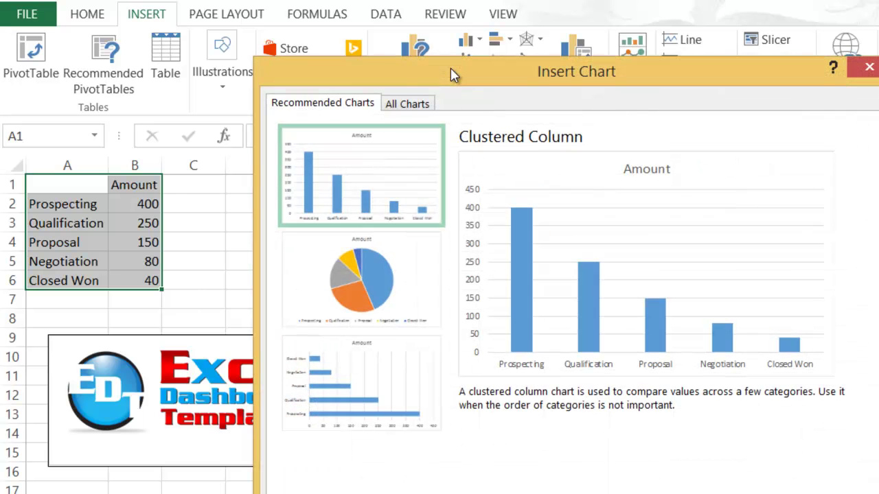
click(407, 103)
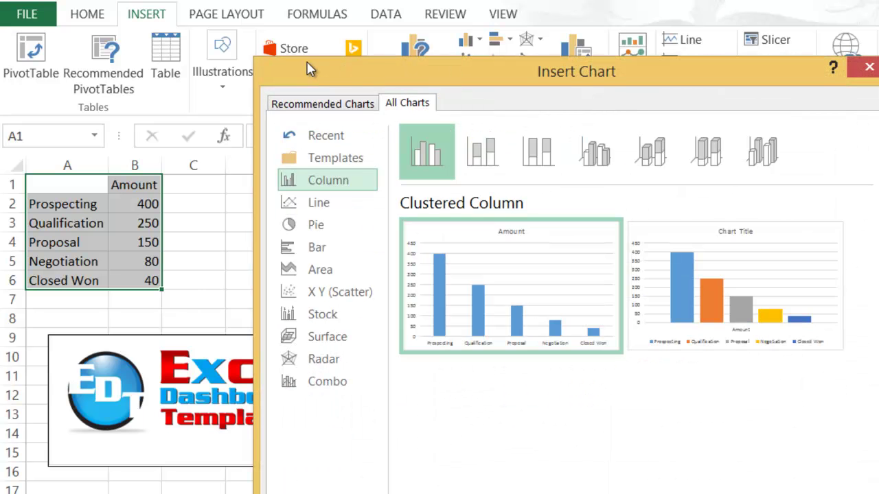
key(Right)
key(Right)
key(Right)
key(Right)
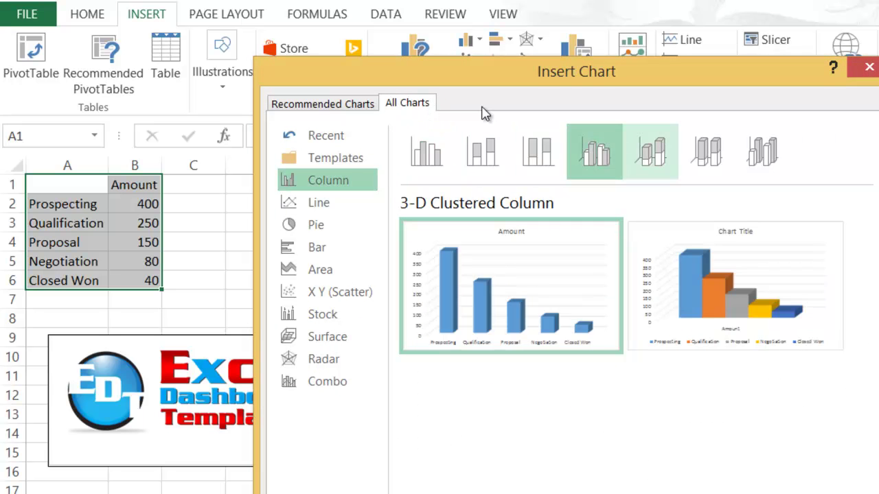
key(Right)
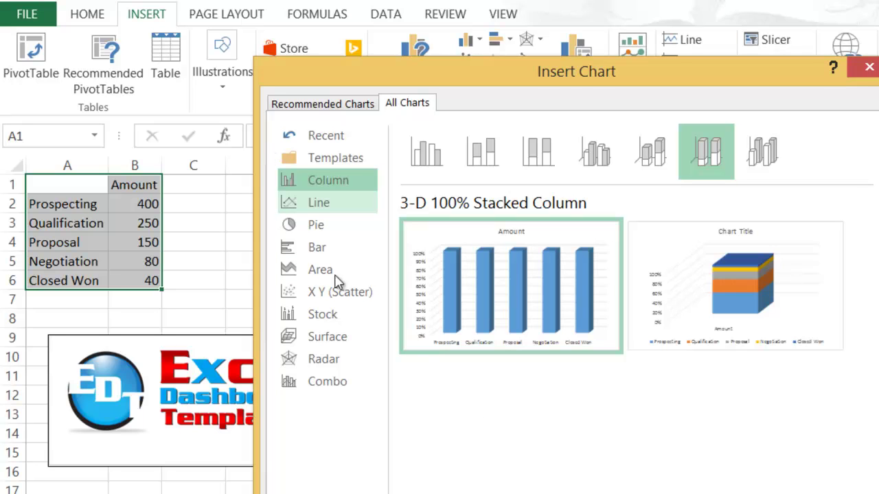
key(Return)
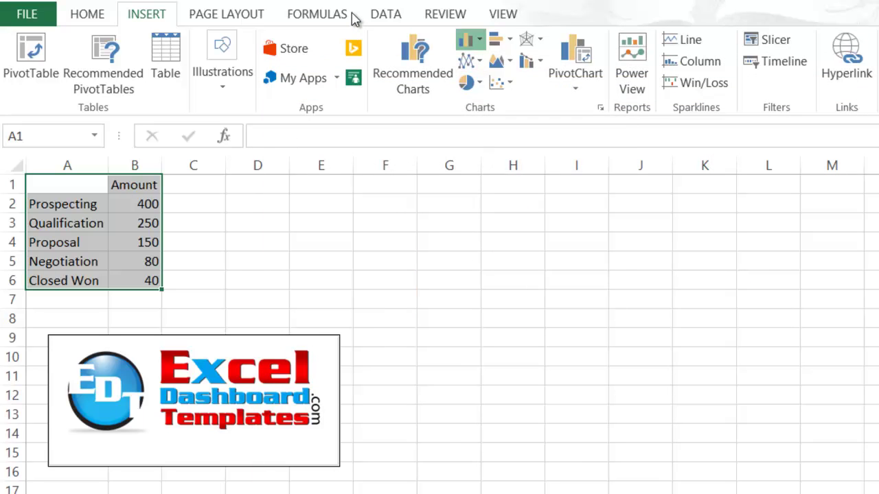
Insert a 3-D 100% Stacked Column chart from the selected stage data.
click(470, 39)
key(Right)
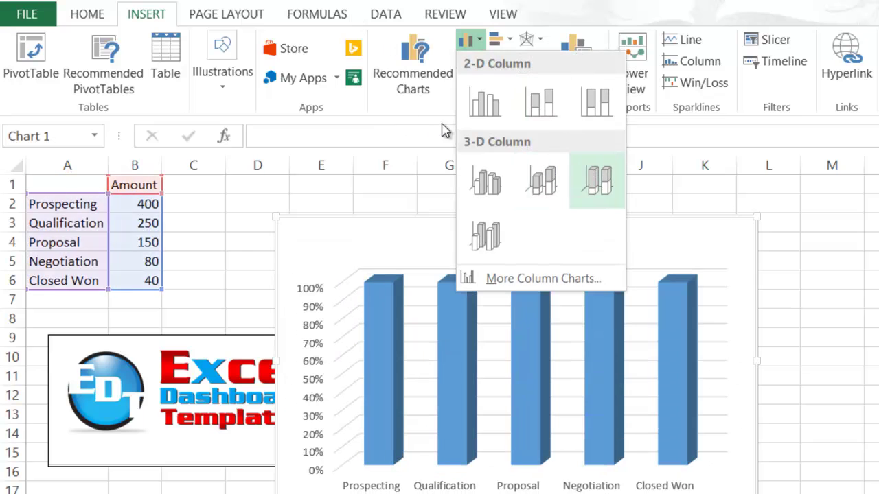
key(Return)
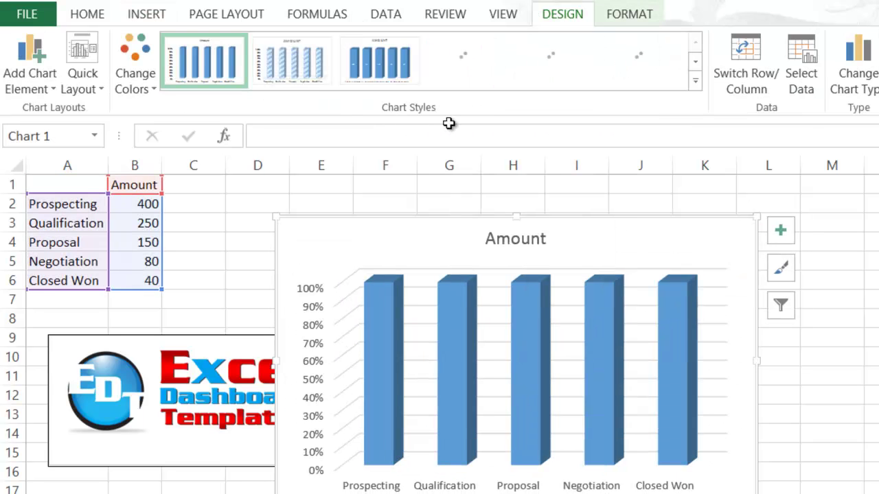
Move the chart next to the data table and bring the logo picture in front of it.
drag(436, 158, 363, 126)
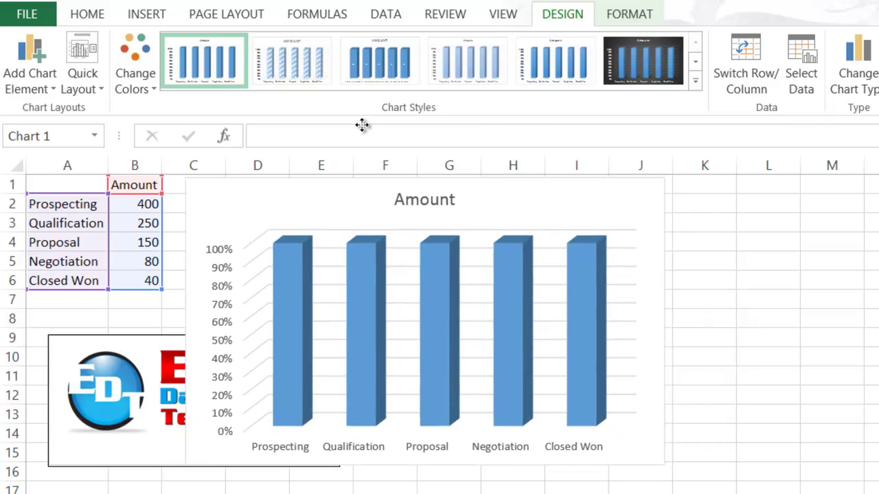
right_click(133, 367)
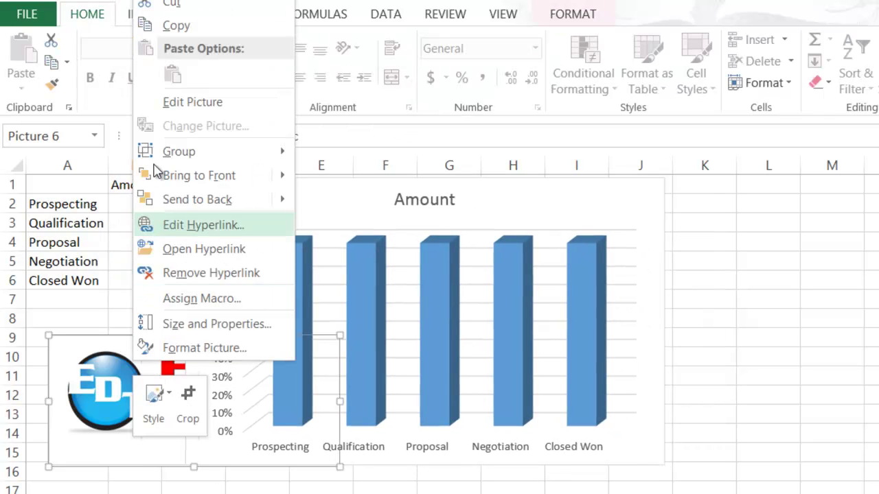
click(168, 175)
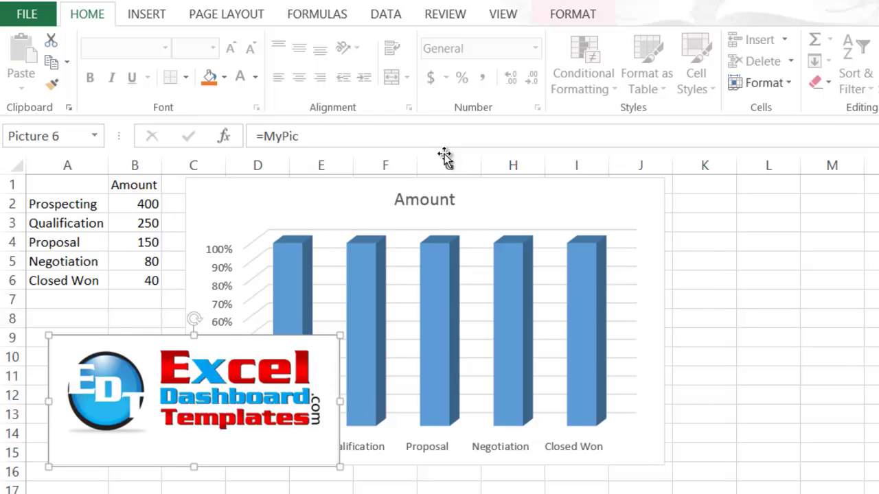
Select the chart and switch its rows and columns so the stages stack in a single column.
key(Tab)
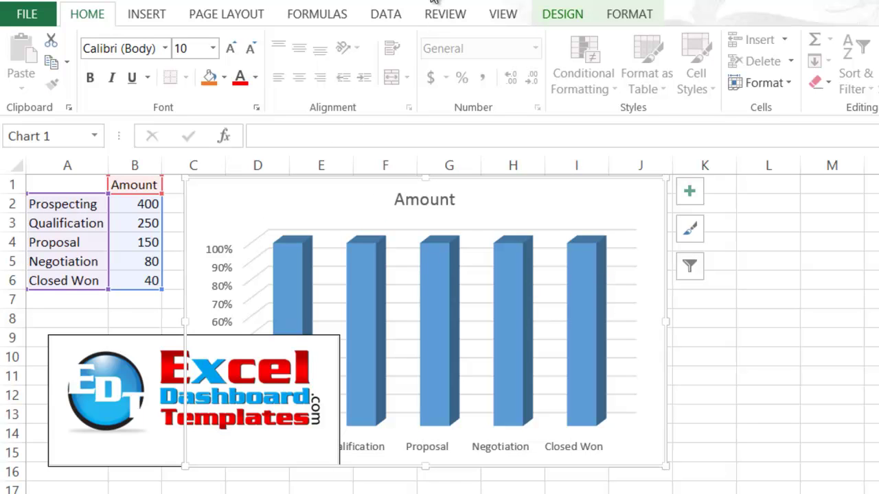
key(alt+j)
key(c)
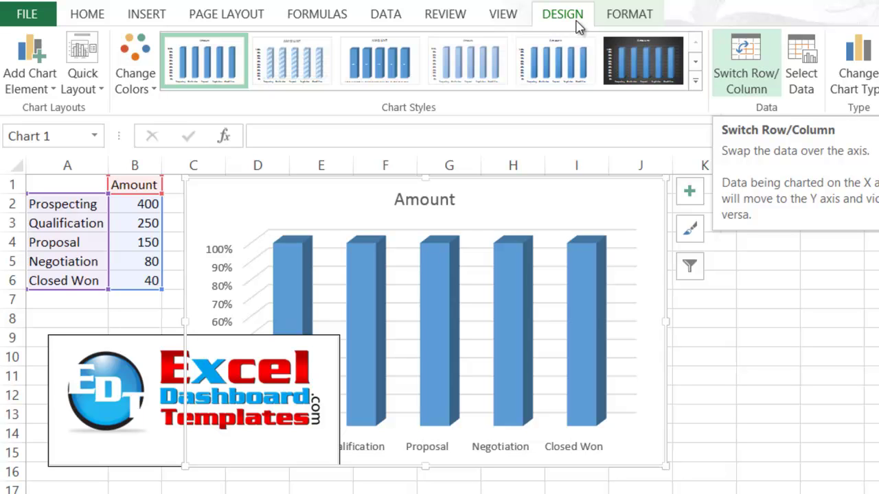
key(Return)
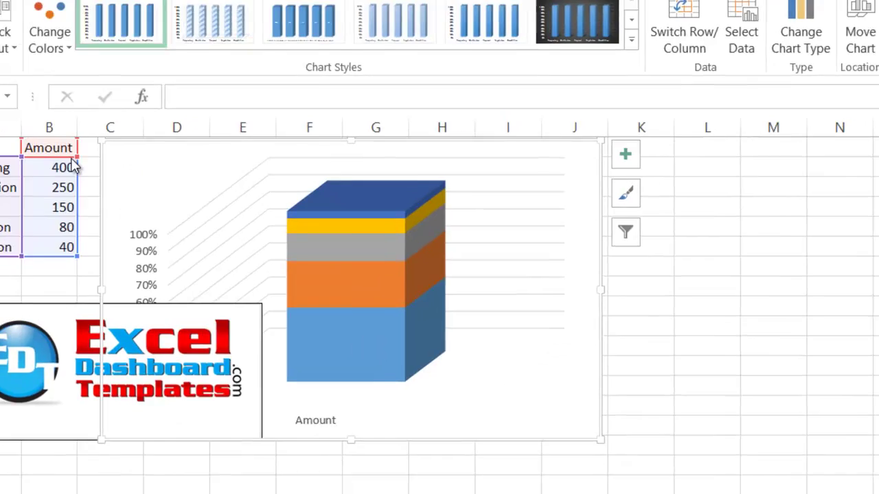
Format the chart's vertical value axis to show its values in reverse order.
click(226, 275)
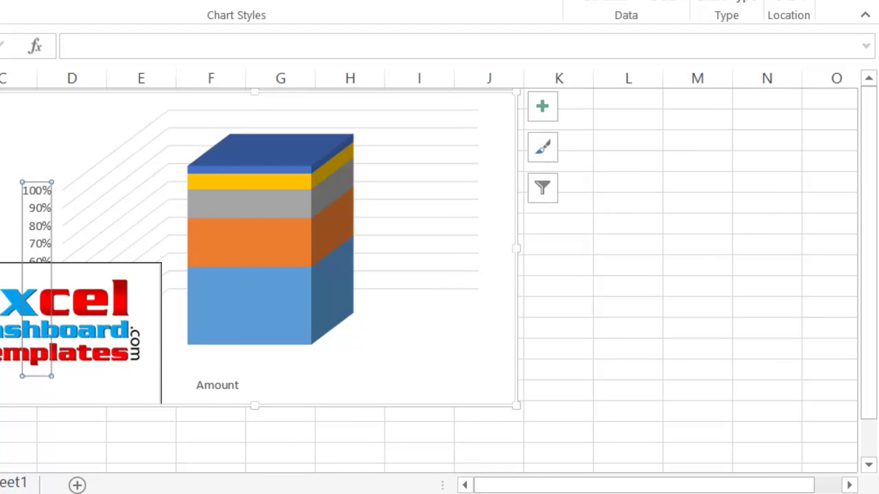
right_click(45, 196)
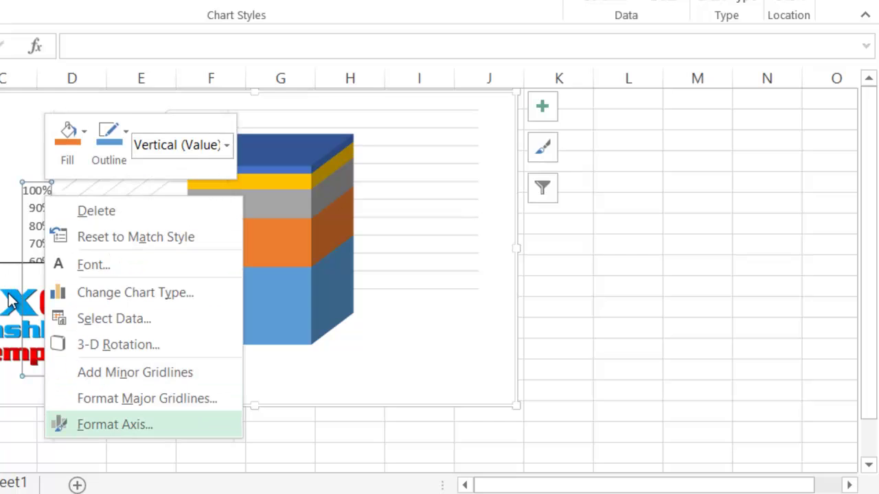
click(115, 424)
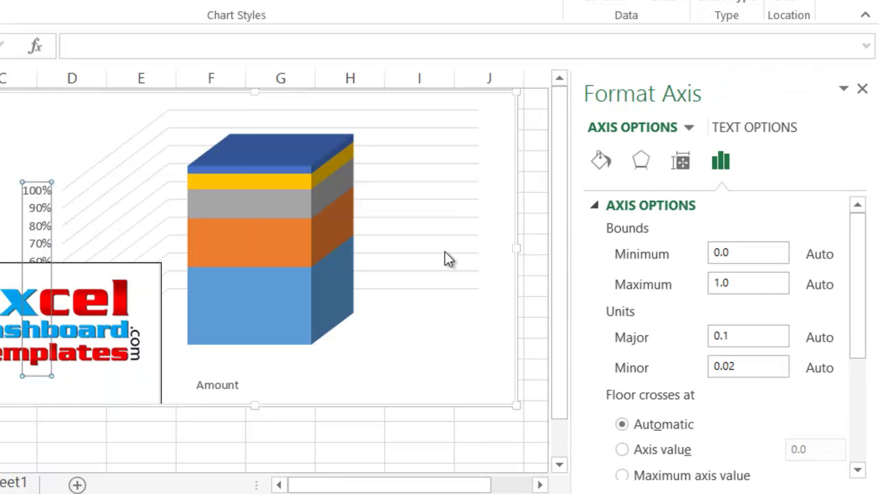
scroll(610, 204, down, 5)
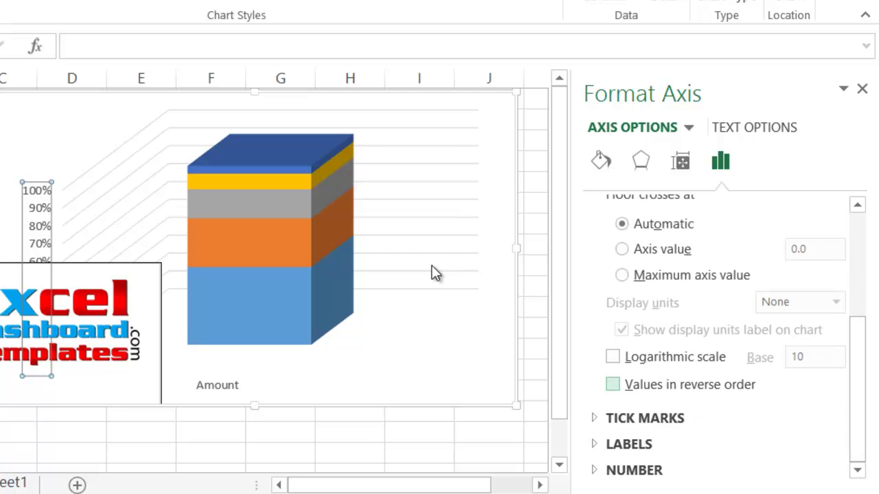
key(space)
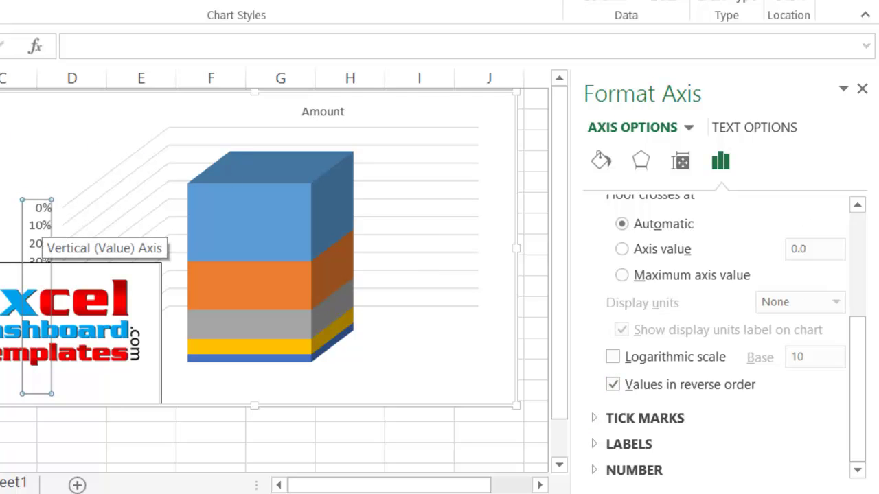
Delete the chart's vertical axis, major gridlines and horizontal Amount axis.
key(Delete)
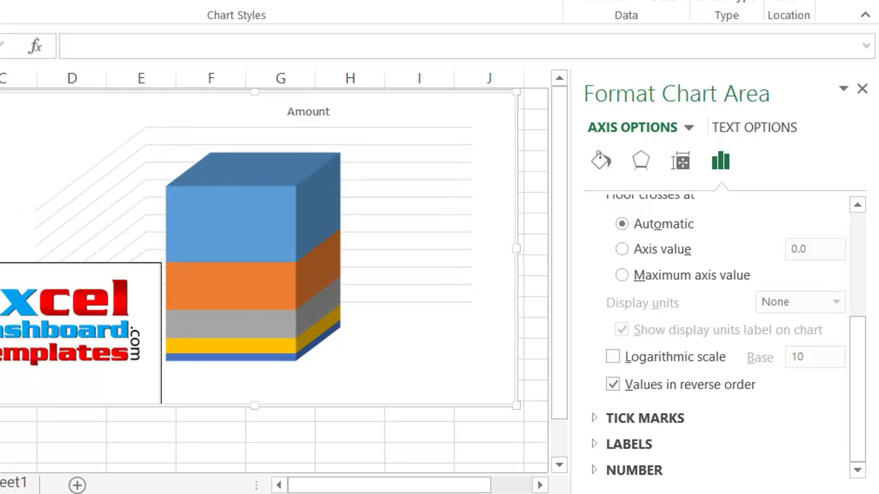
click(69, 204)
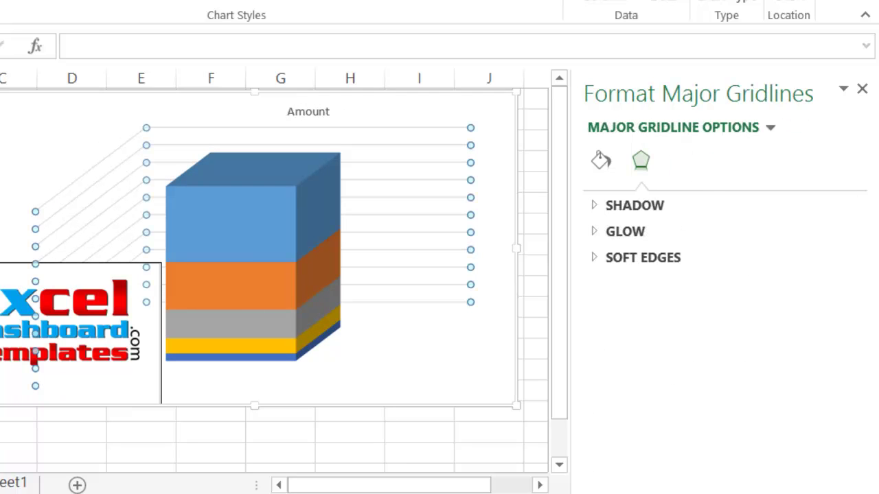
key(Delete)
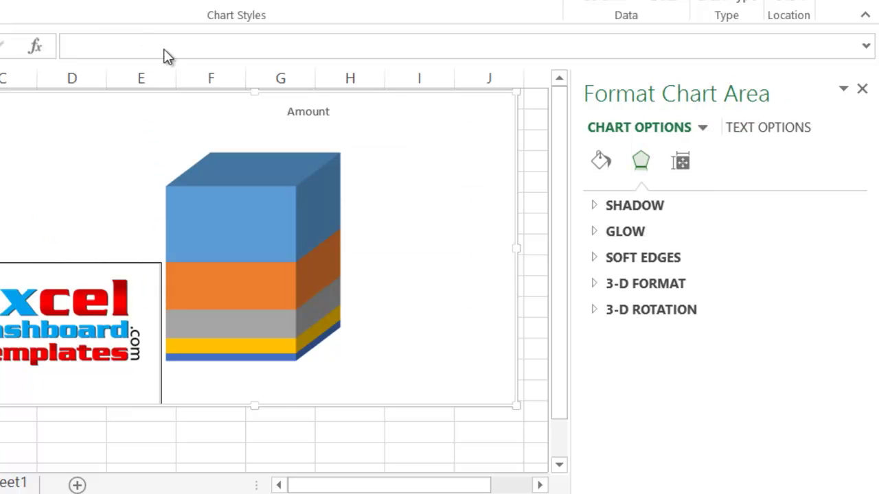
key(Down)
key(Delete)
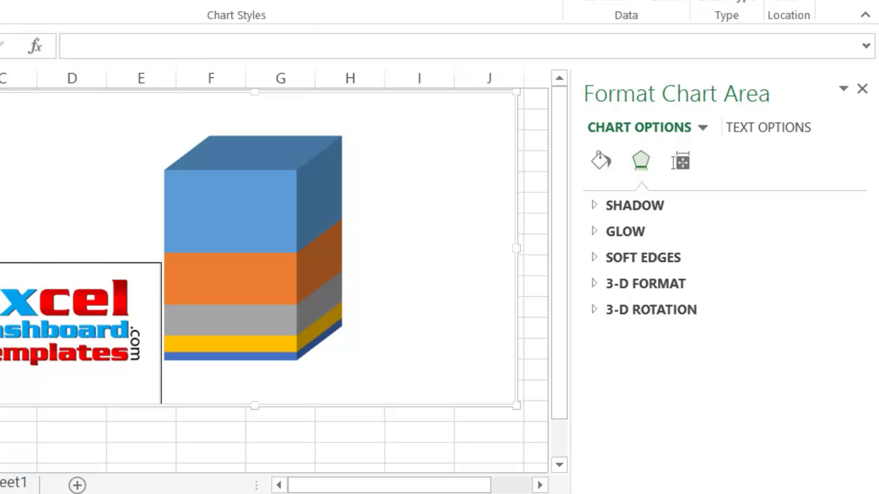
Add Data Callout labels to all the stacked segments of the chart.
click(312, 2)
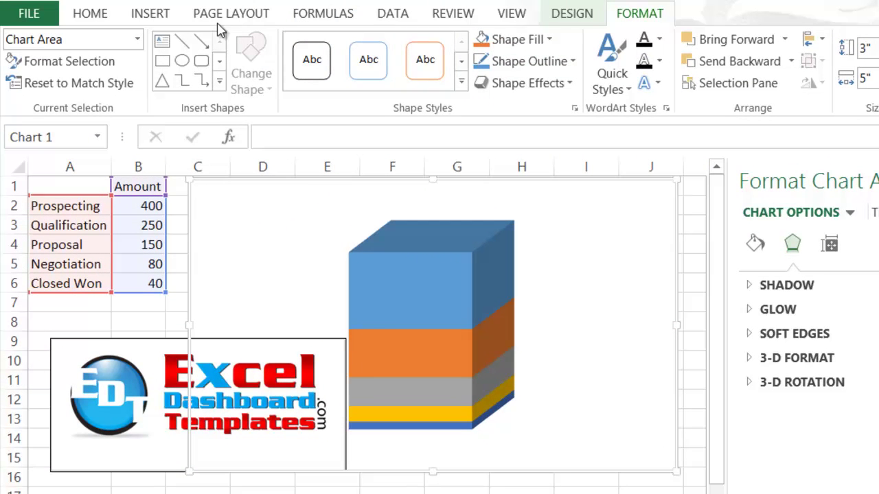
click(571, 13)
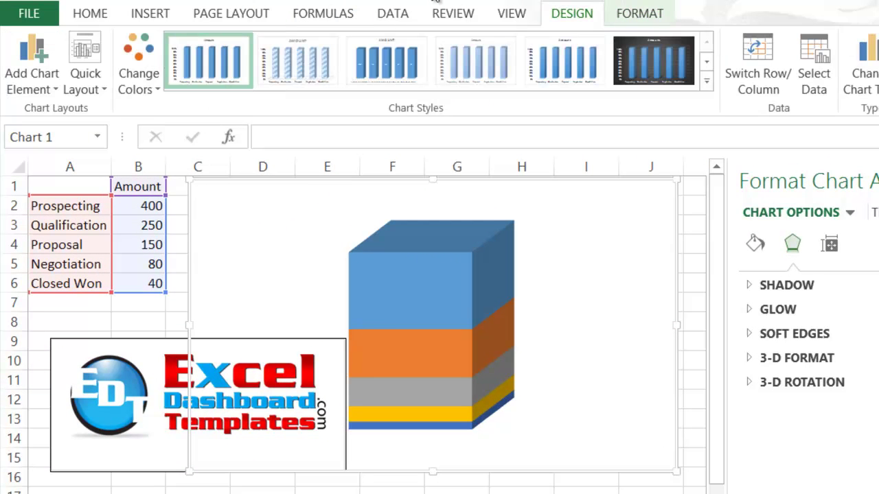
click(9, 79)
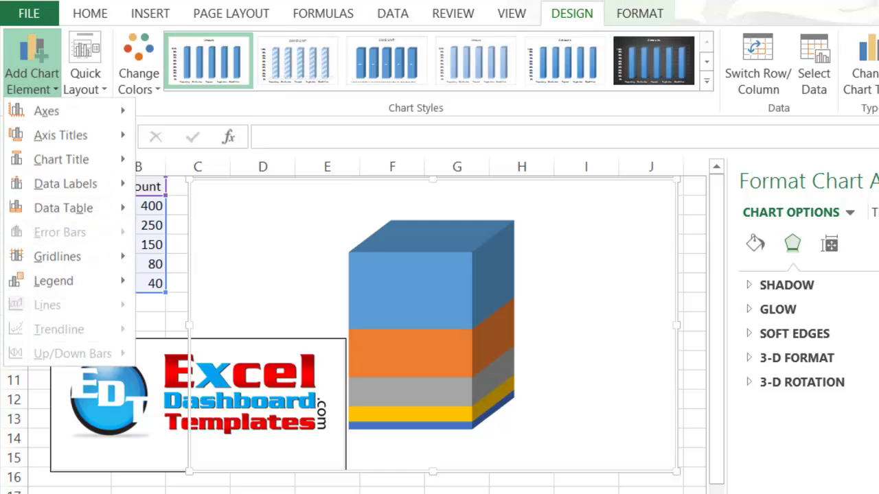
mouse_move(115, 180)
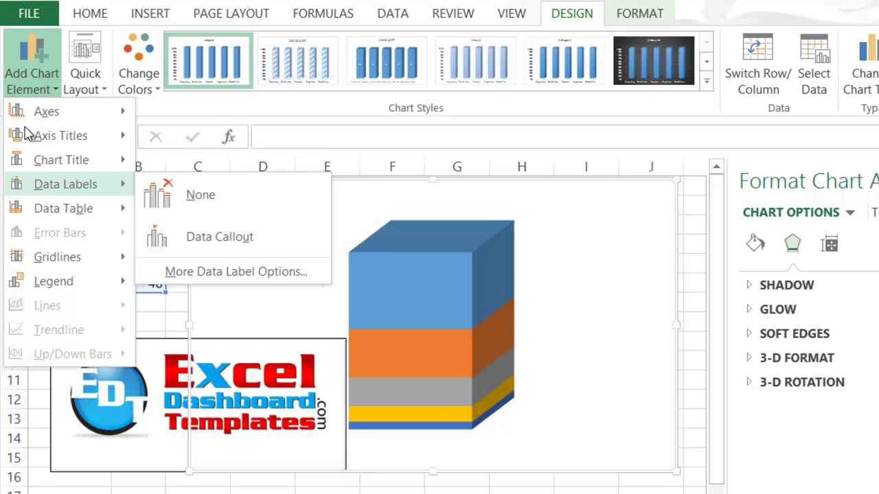
click(219, 237)
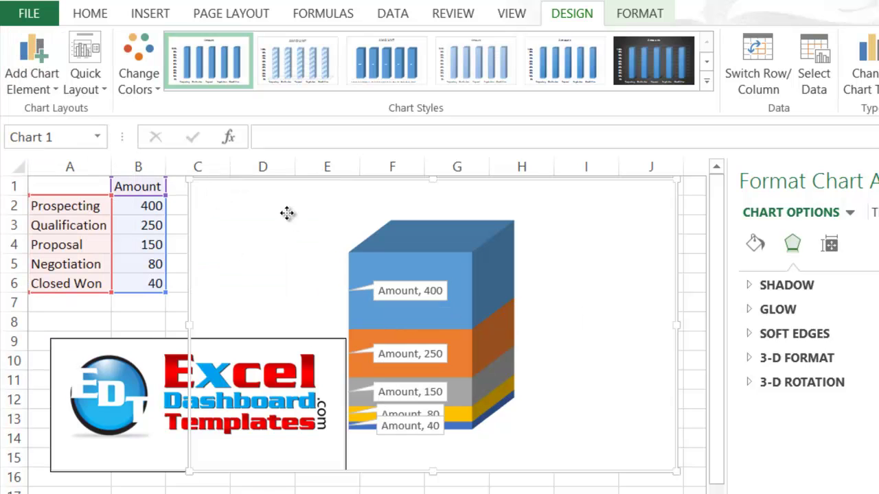
Show the series name instead of the category name on the Prospecting data callout and move it beside the column's right side.
key(Up)
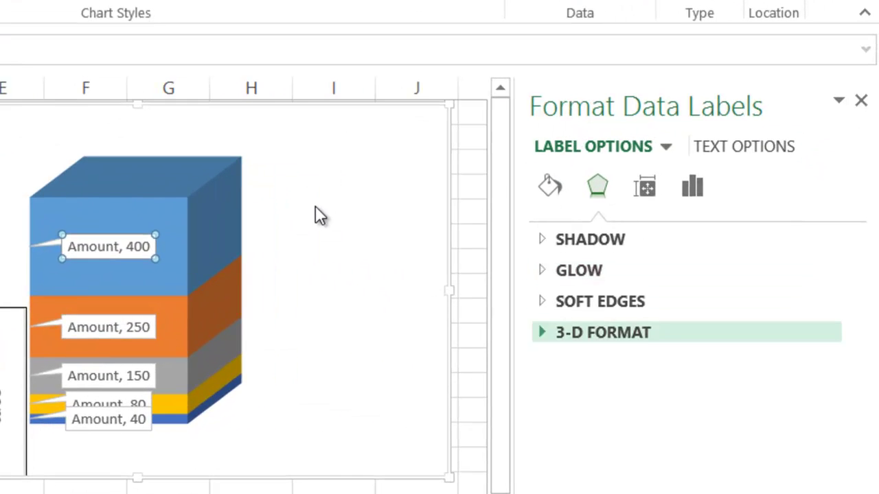
key(Right)
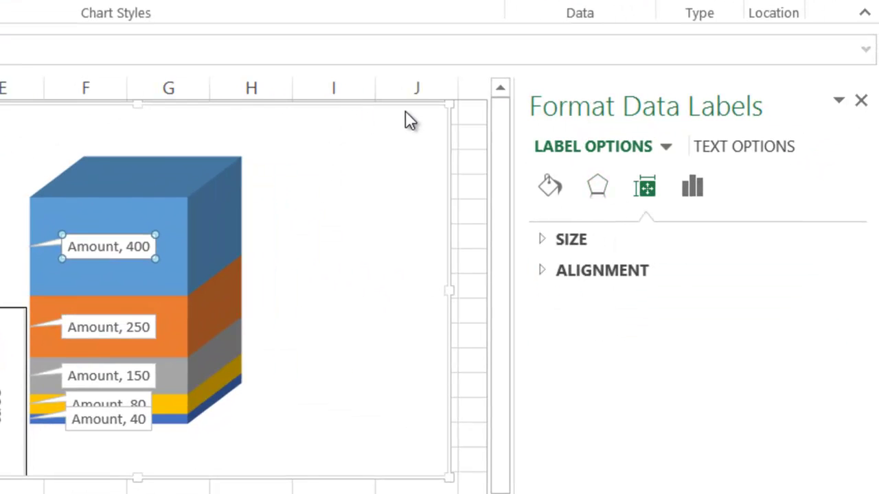
key(Right)
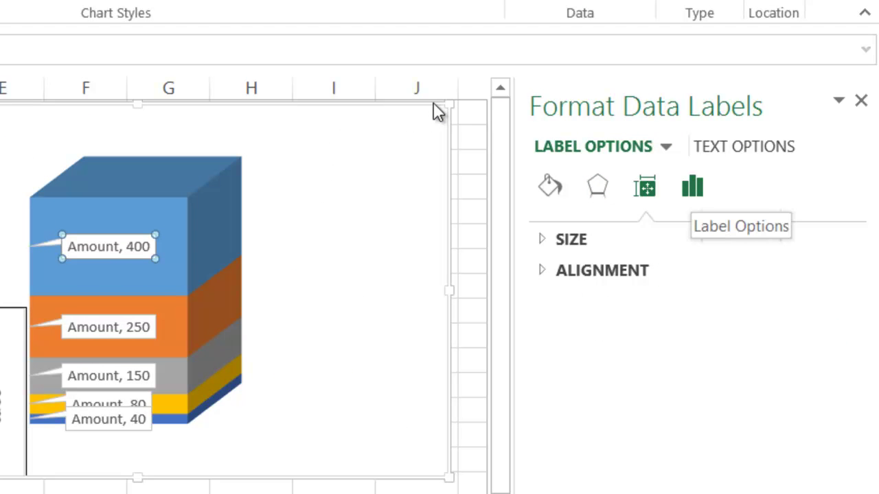
key(Return)
key(Tab)
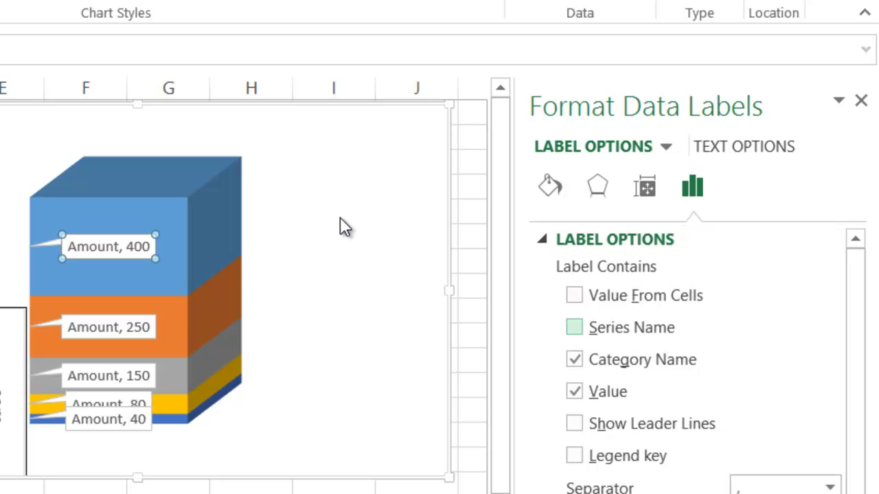
click(574, 328)
click(574, 359)
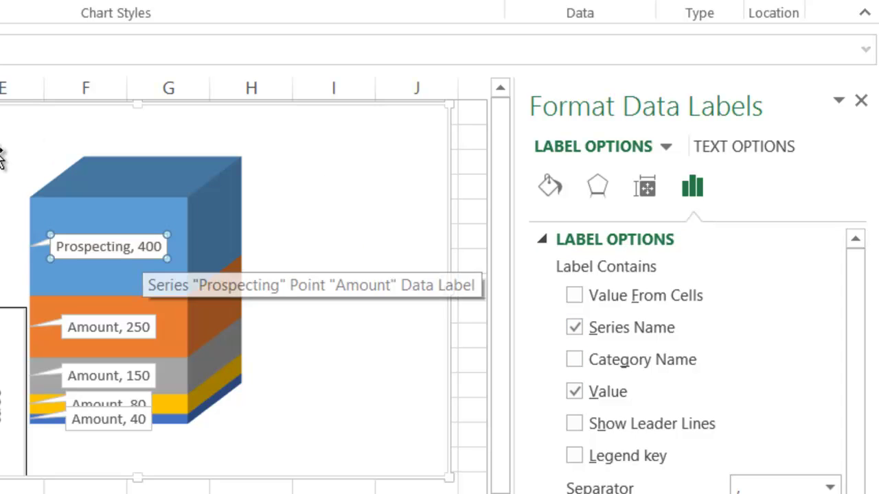
drag(140, 248, 270, 228)
drag(107, 130, 137, 123)
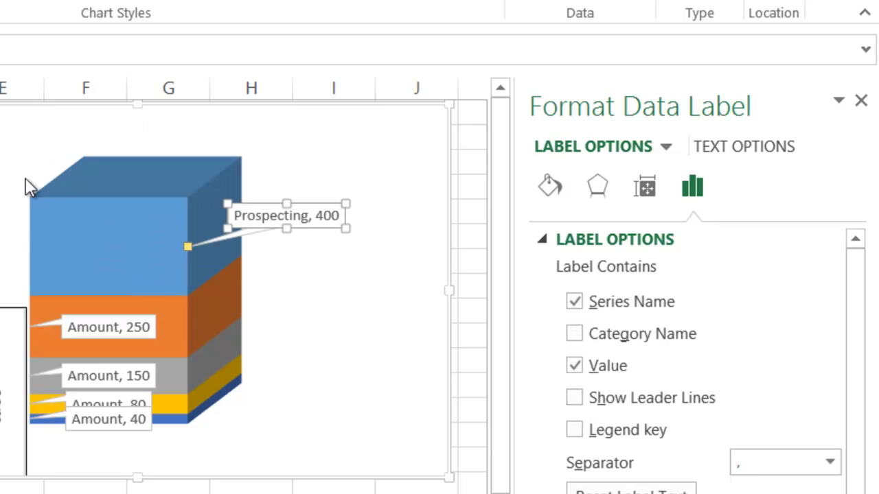
Switch the 250 segment's data callout from category name to series name and place it beside the column, below the Prospecting callout.
click(109, 327)
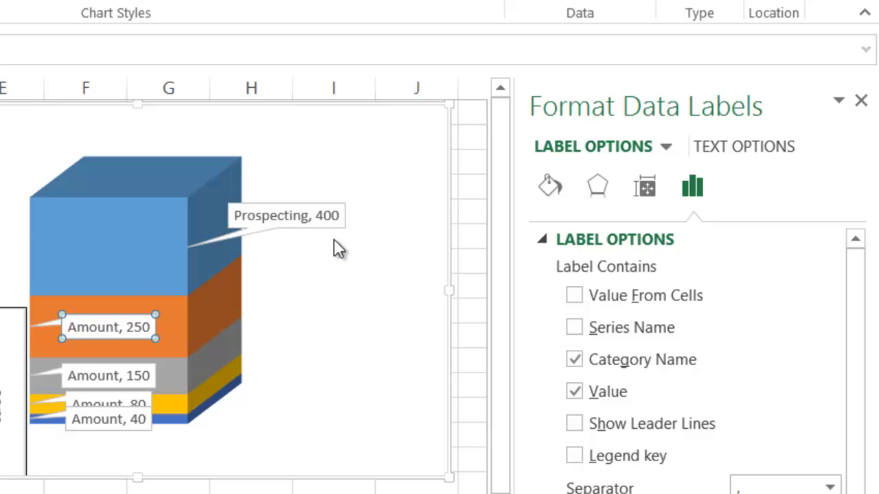
click(574, 359)
click(574, 328)
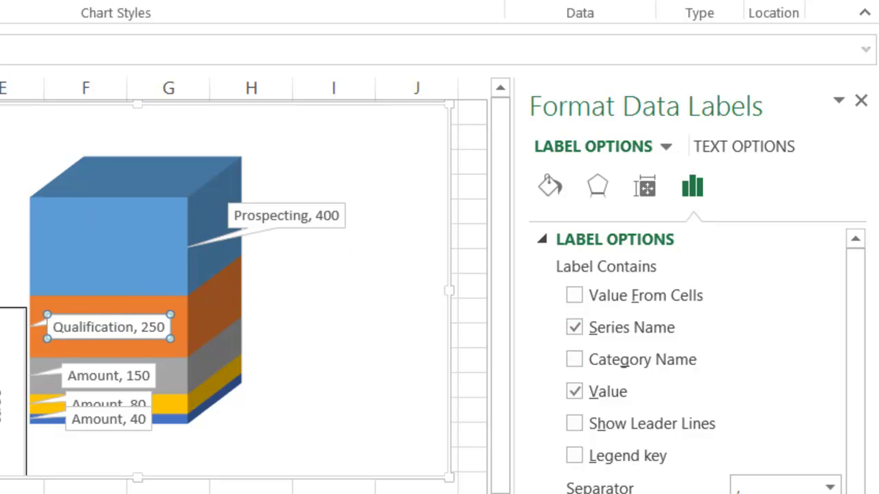
drag(86, 204, 110, 177)
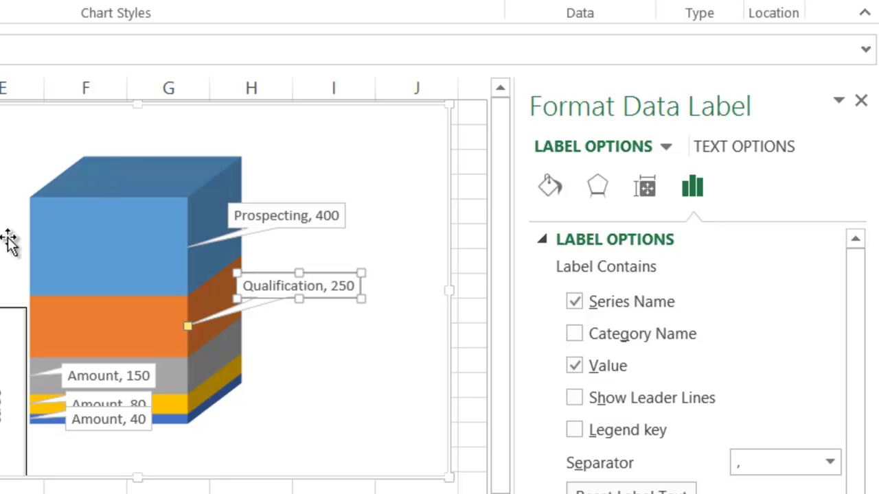
Make the 150 segment's data callout show the series name instead of the category name and move it beside the column below Qualification.
click(109, 375)
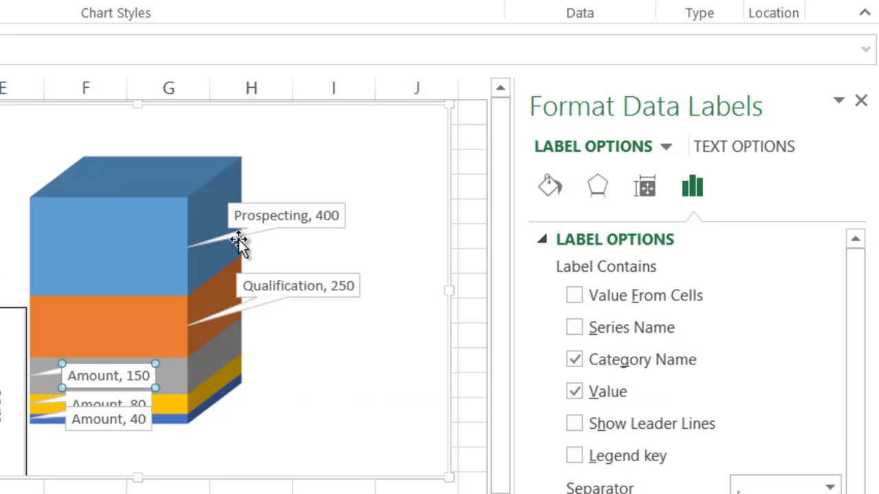
key(alt+g)
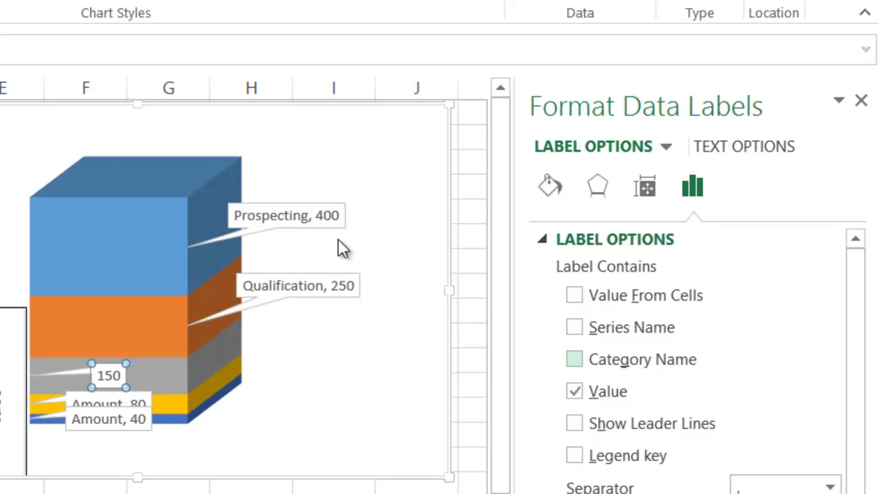
key(alt+s)
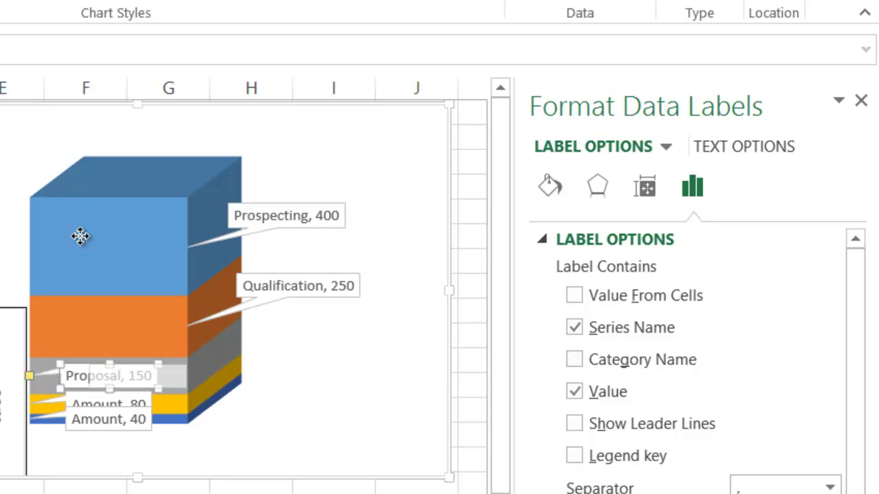
drag(80, 236, 147, 214)
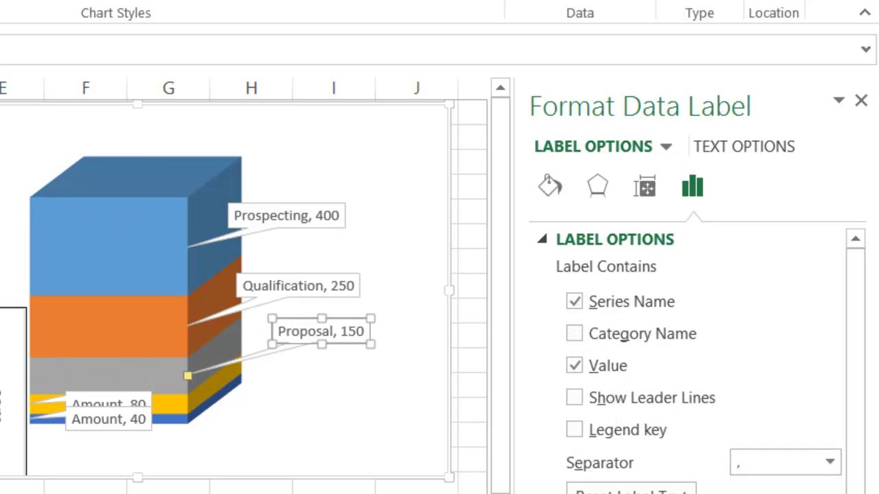
Replace the category name with the series name on the 80 segment's data callout and move it beside the column below Proposal.
click(109, 401)
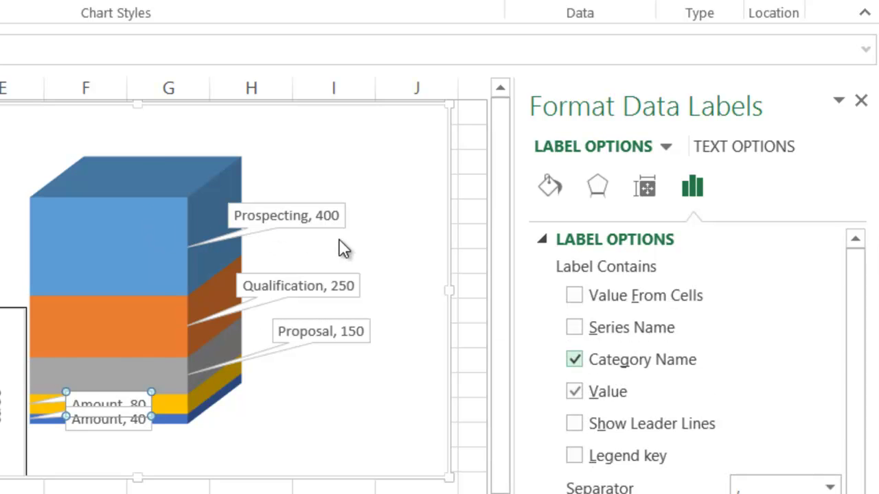
key(alt+g)
key(alt+s)
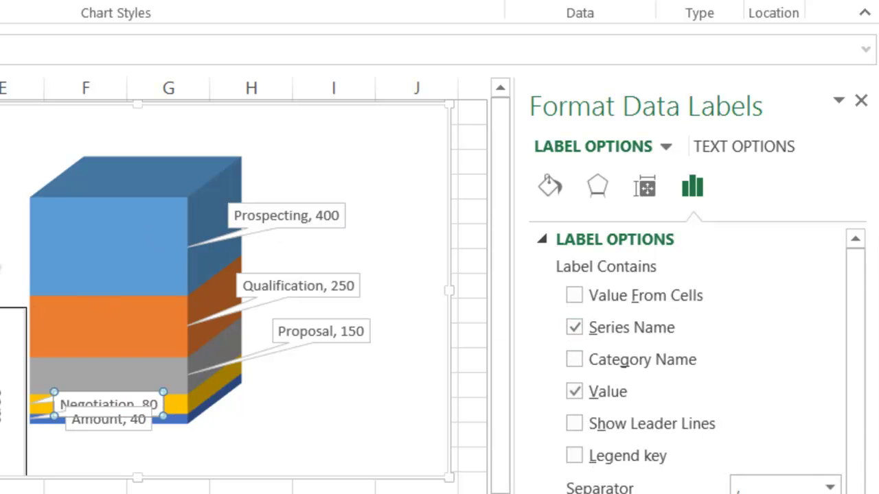
drag(174, 246, 168, 238)
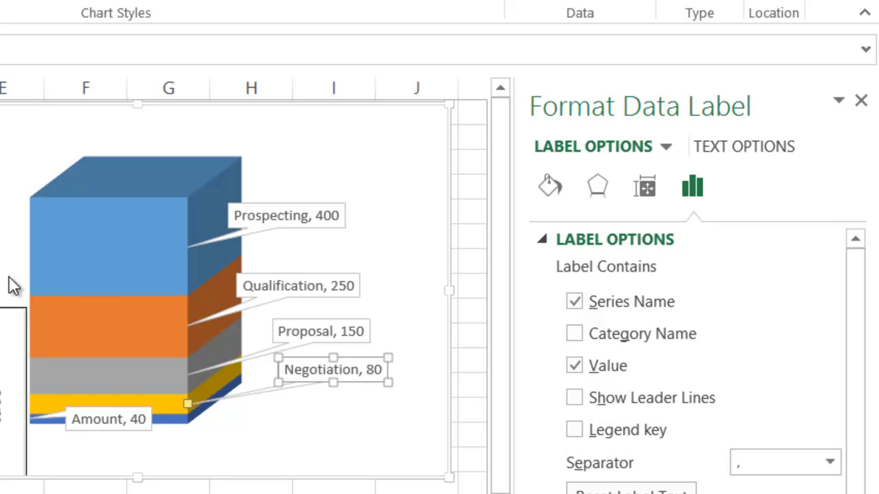
Have the 40 segment's data callout show its series name rather than category name, and move it beside the column below Negotiation.
click(109, 419)
key(alt+g)
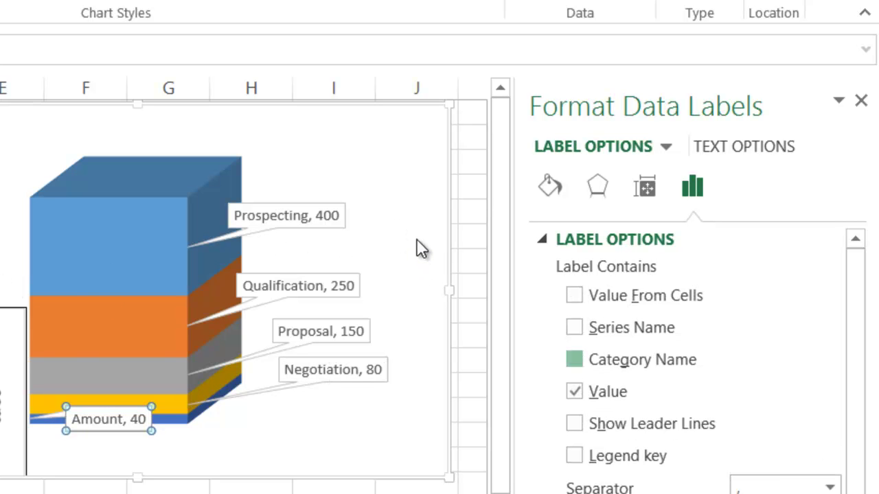
key(alt+s)
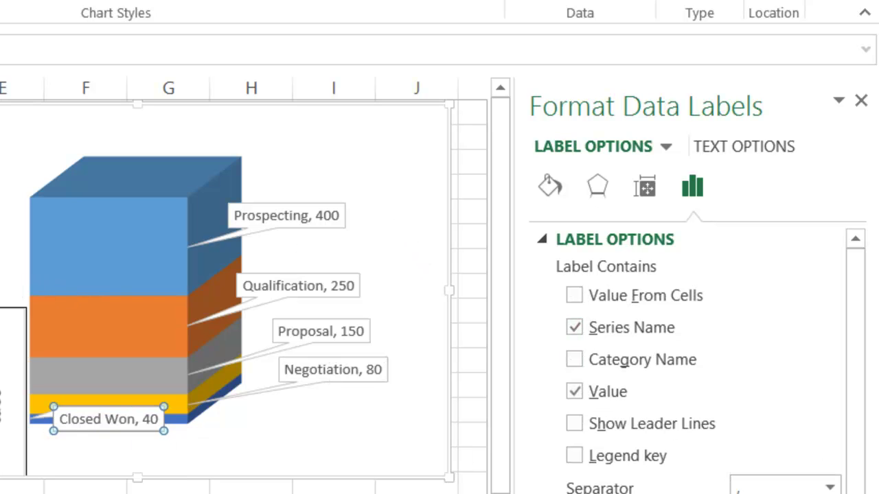
drag(108, 419, 330, 412)
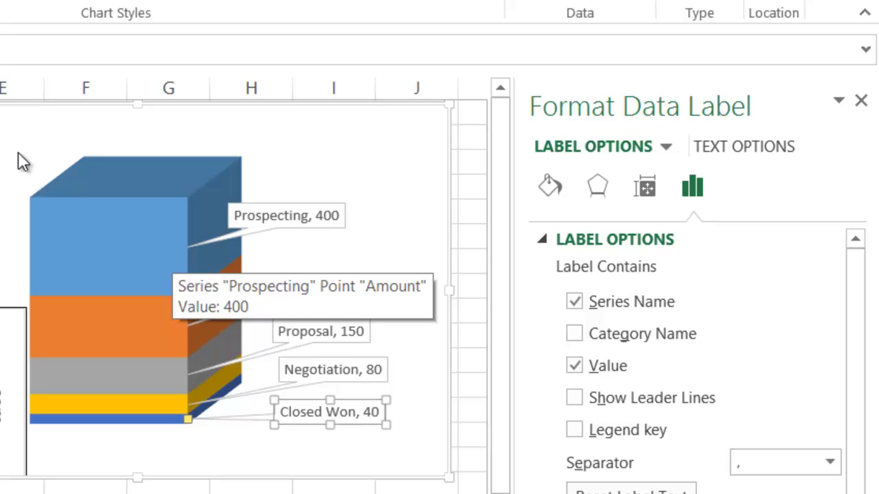
click(38, 206)
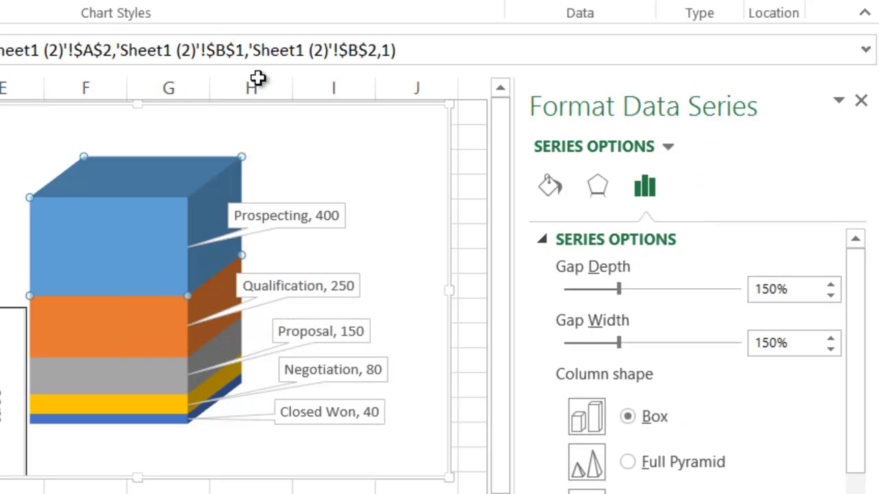
click(472, 161)
click(860, 101)
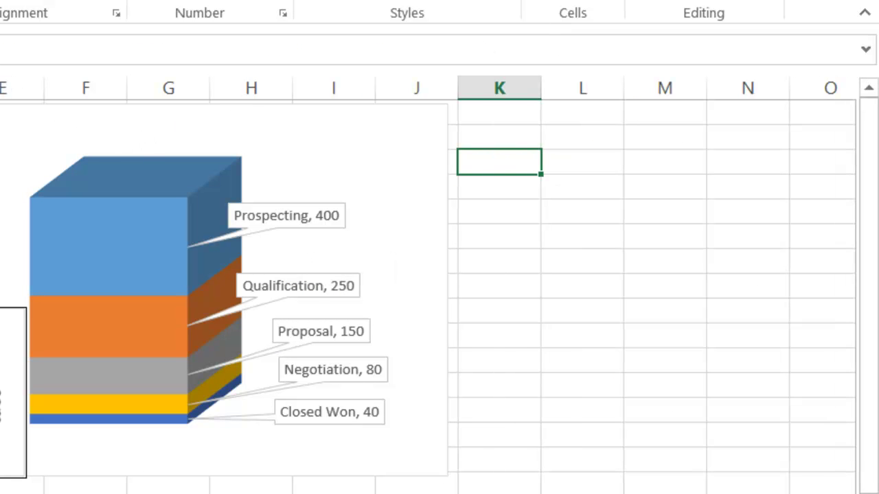
Format the Prospecting data series to use the Full Pyramid column shape.
click(395, 269)
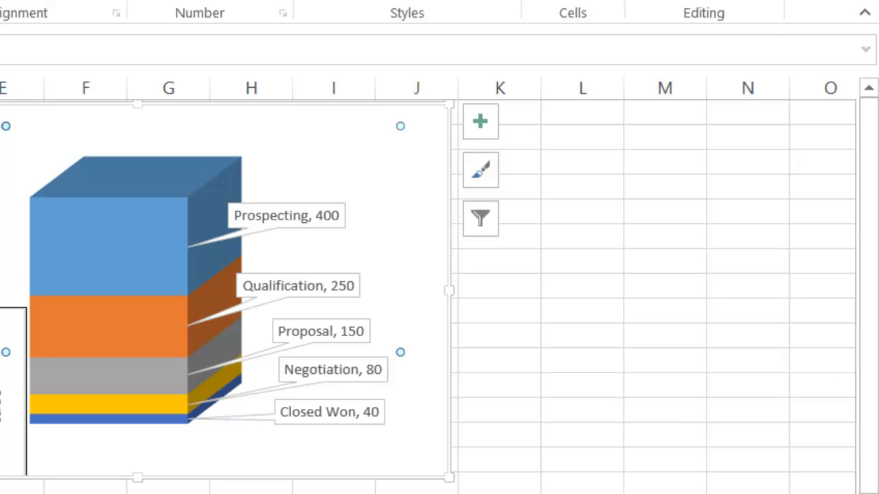
right_click(93, 201)
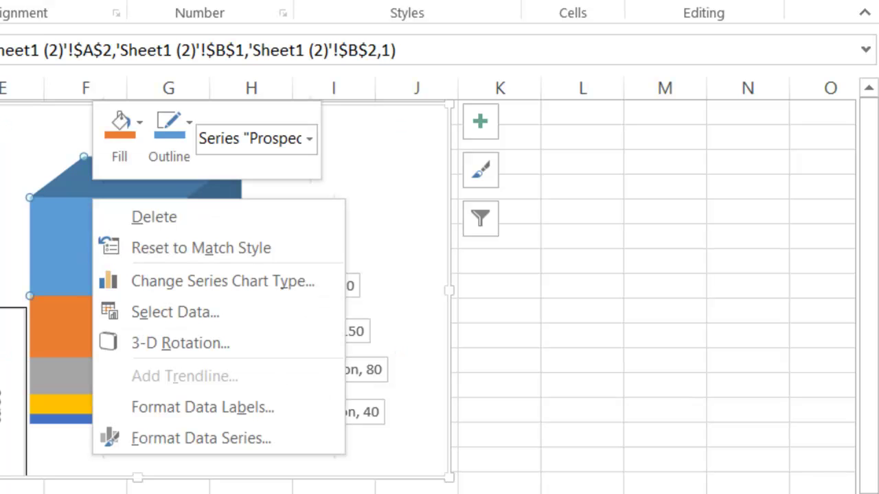
key(Up)
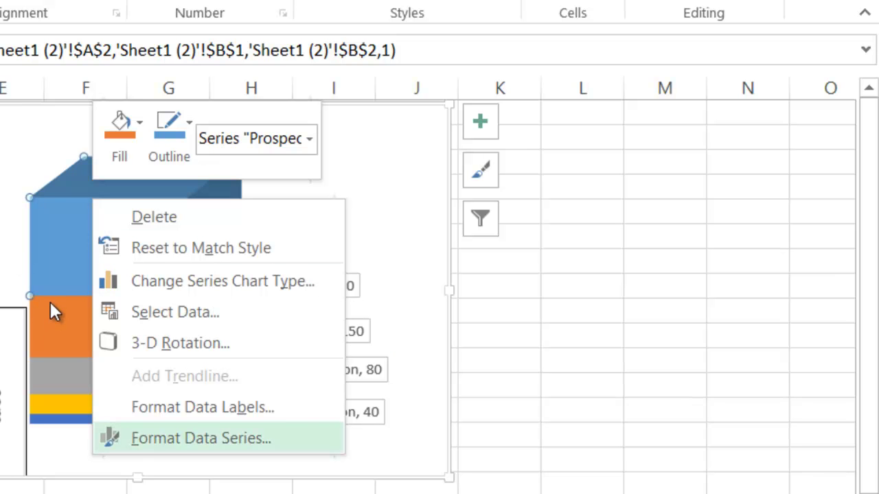
key(Escape)
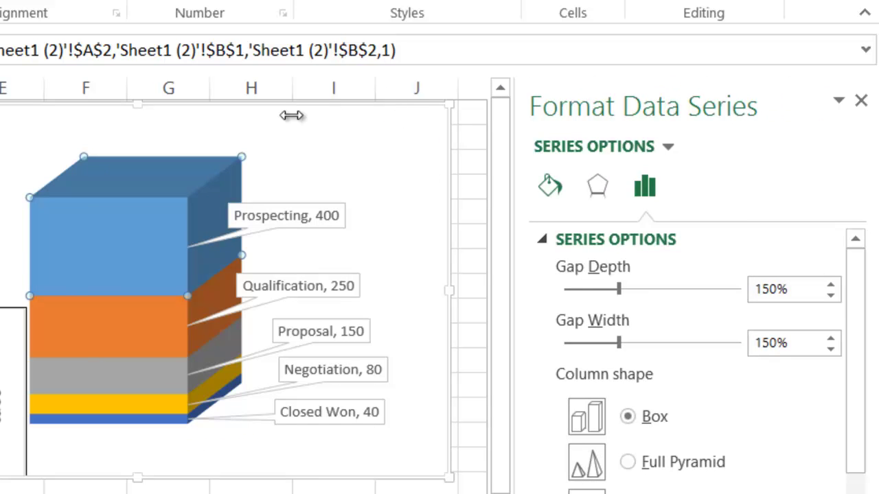
key(Left)
key(Left)
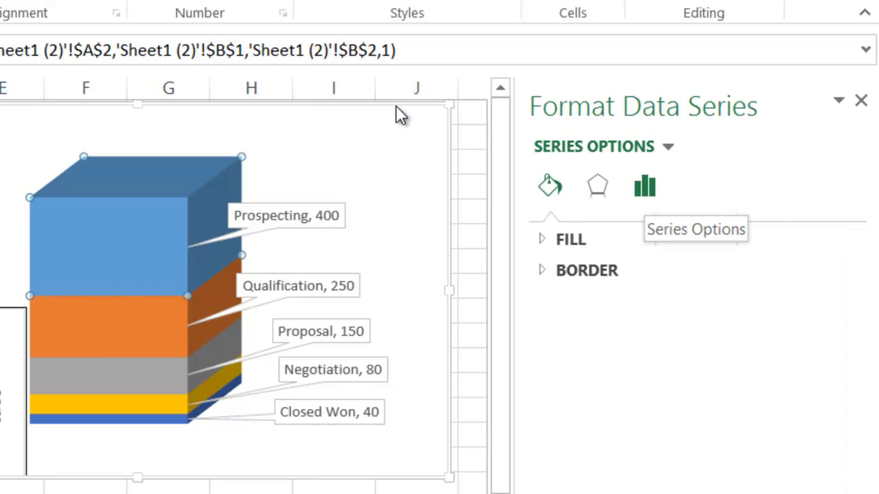
key(Right)
key(Right)
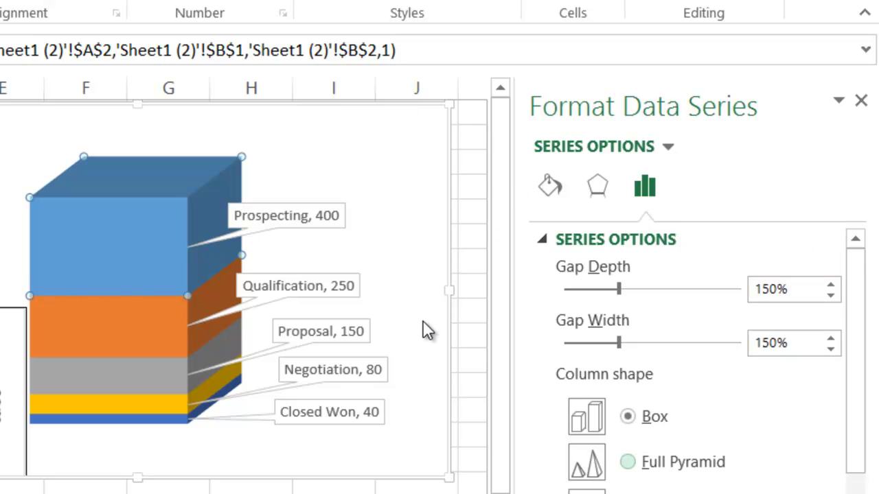
key(space)
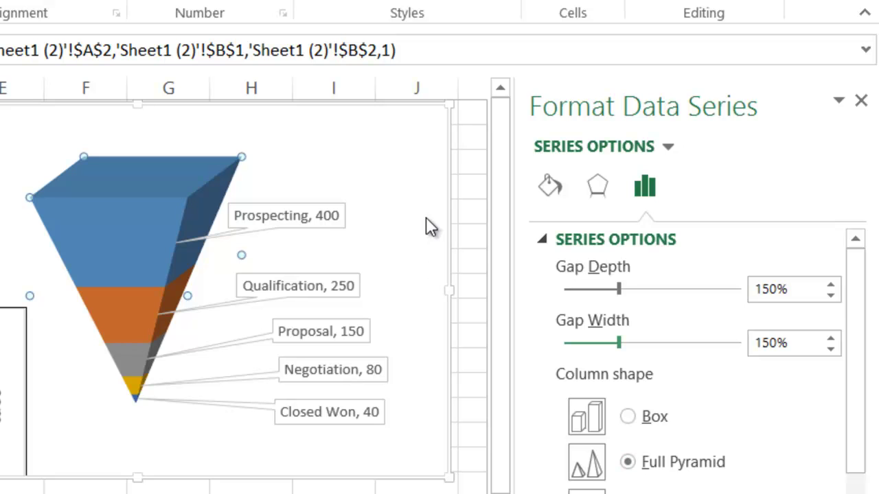
Set the chart's 3-D rotation to 0° for both X Rotation and Y Rotation.
right_click(81, 223)
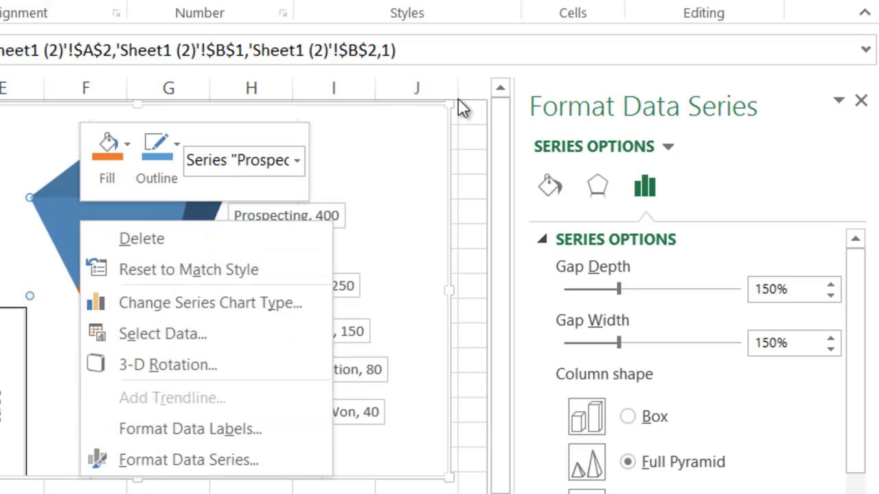
key(Escape)
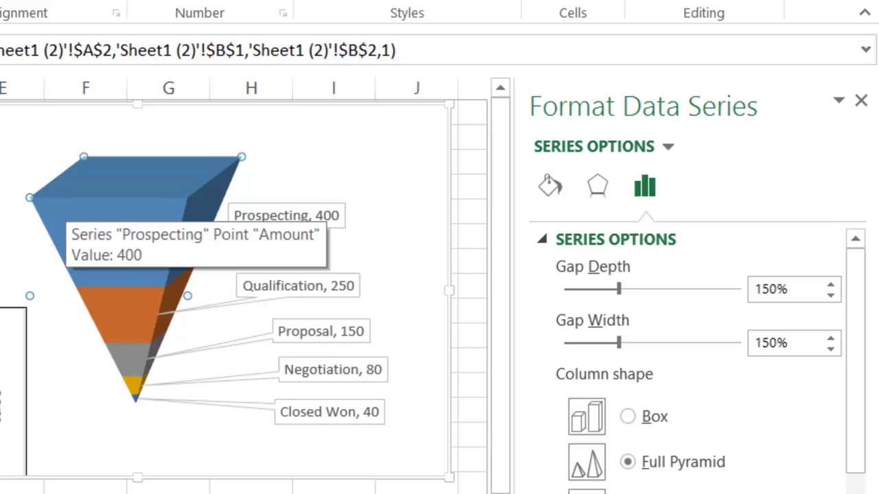
right_click(68, 205)
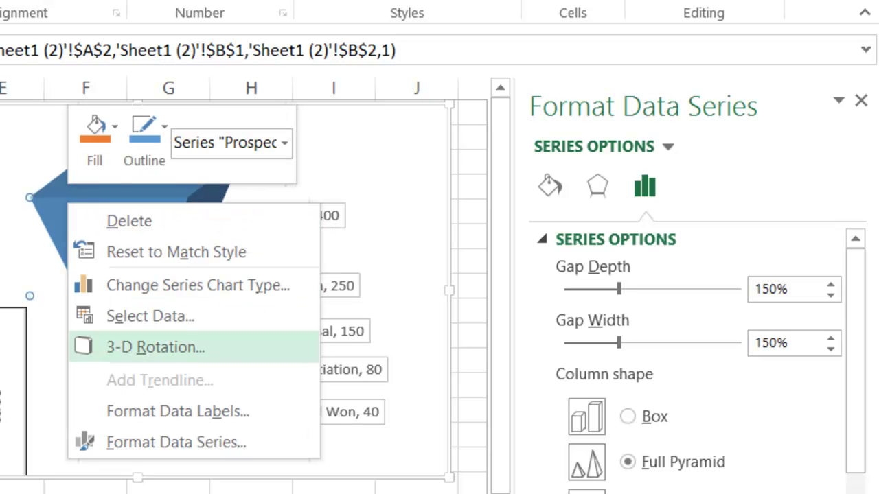
click(155, 346)
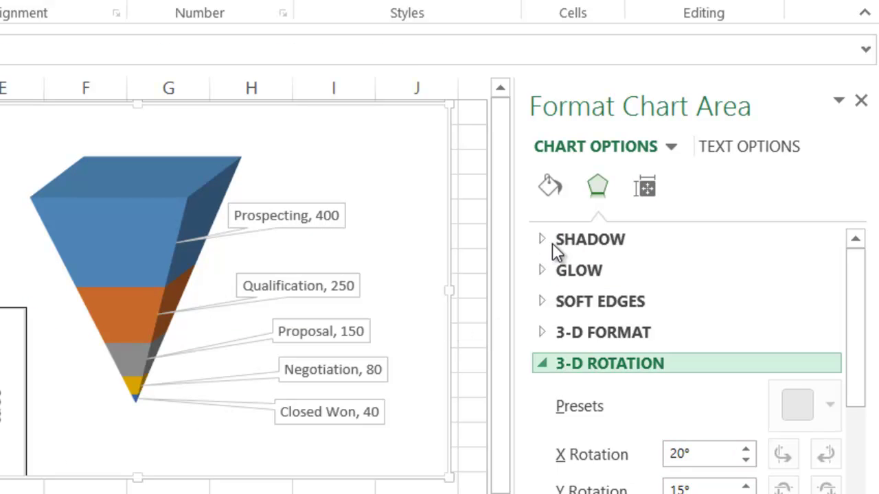
scroll(563, 305, down, 3)
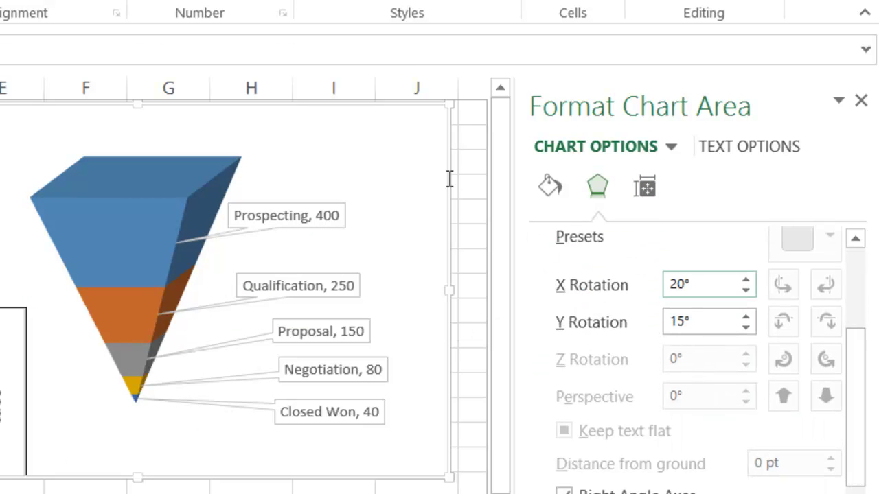
drag(450, 178, 344, 178)
text(0)
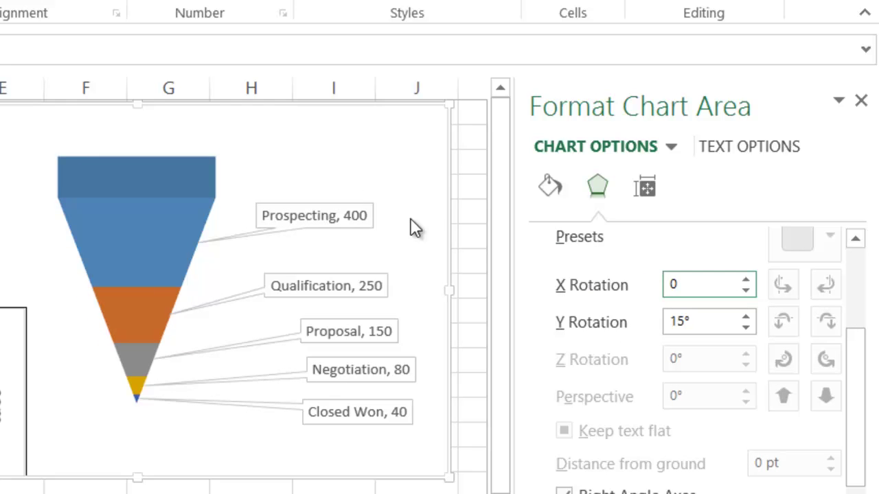
key(Tab)
text(0)
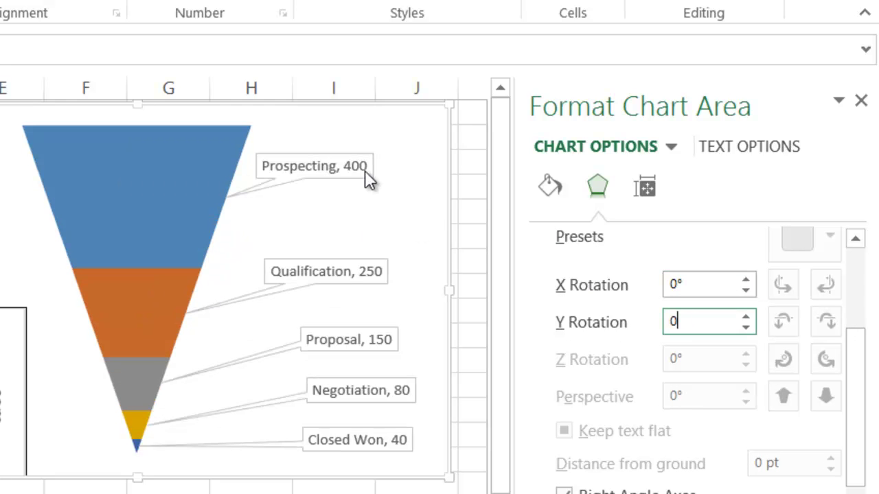
Deselect the funnel chart and close the chart area formatting options.
key(Escape)
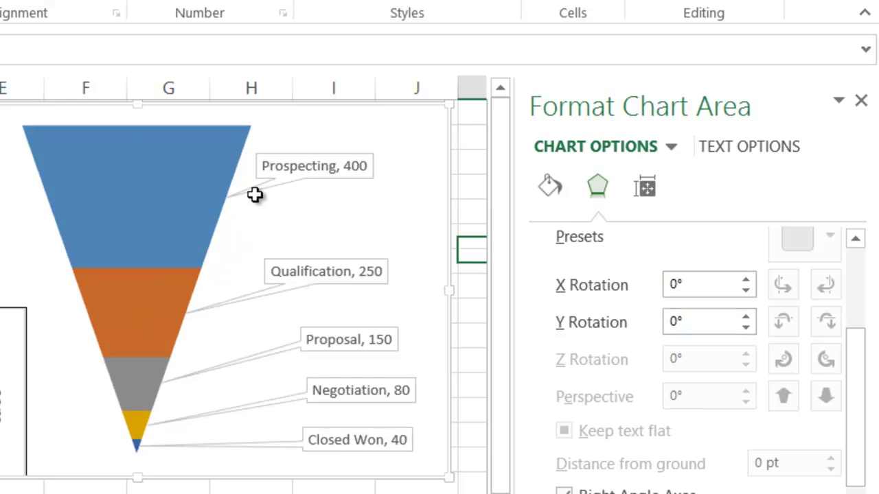
click(860, 100)
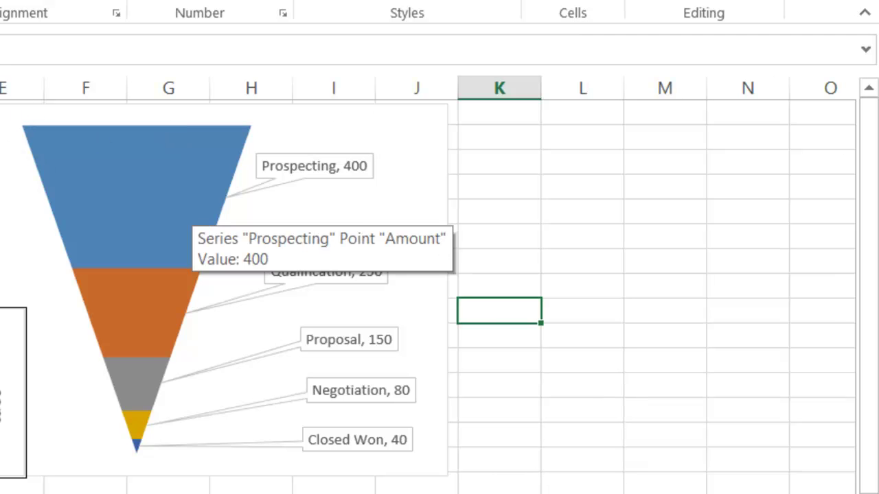
Review the column shape choices in the Prospecting data series formatting, then deselect the chart.
click(122, 204)
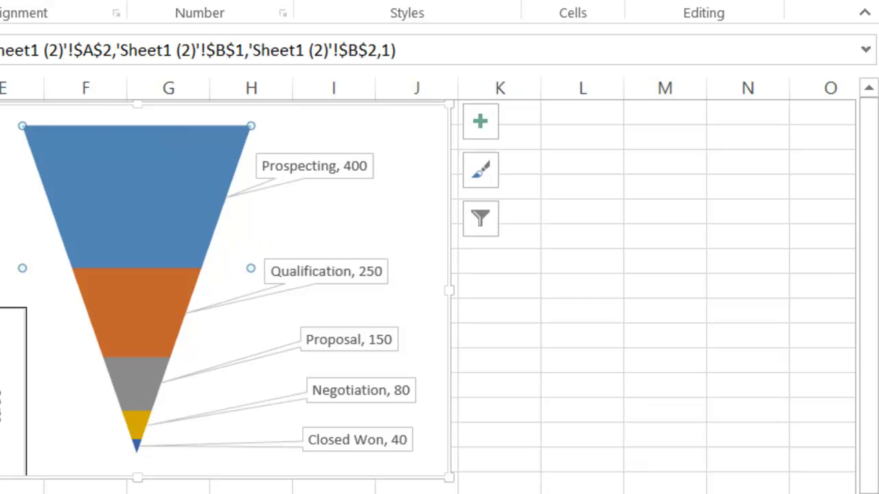
right_click(110, 168)
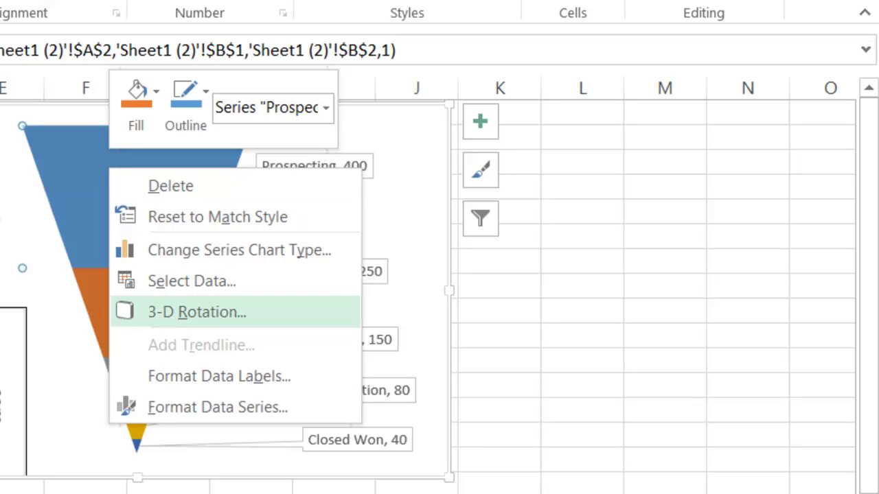
key(Return)
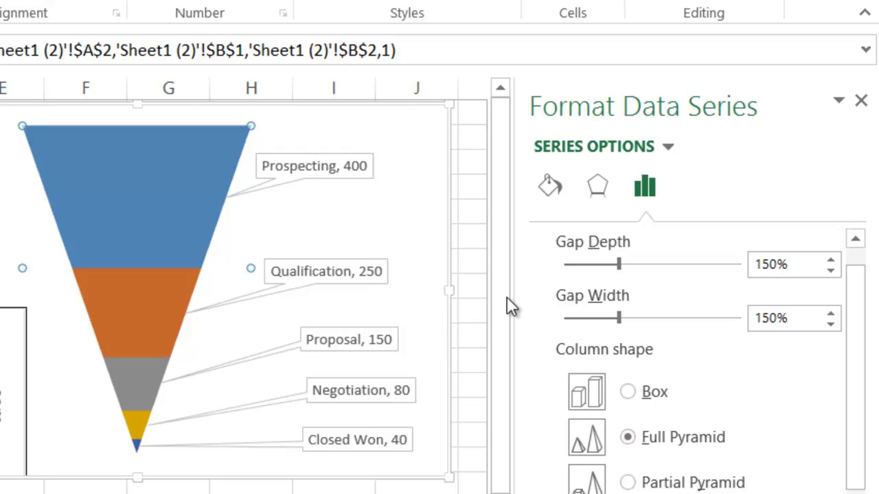
scroll(565, 284, down, 3)
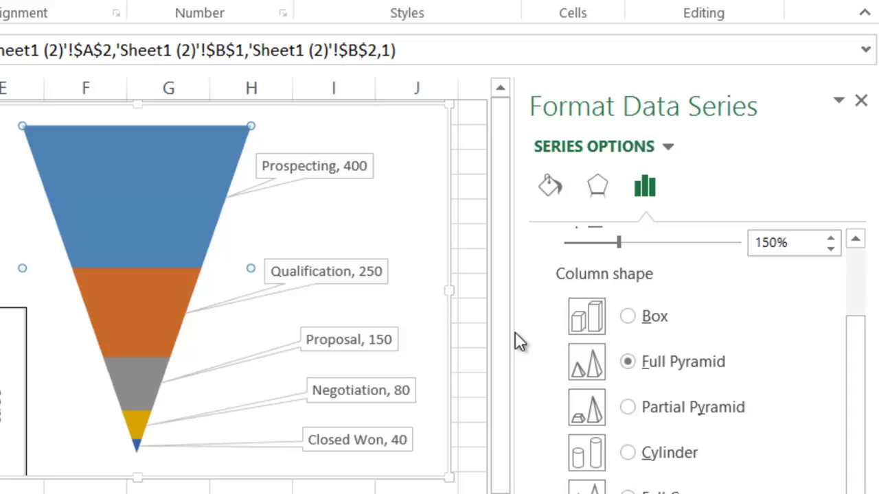
click(253, 352)
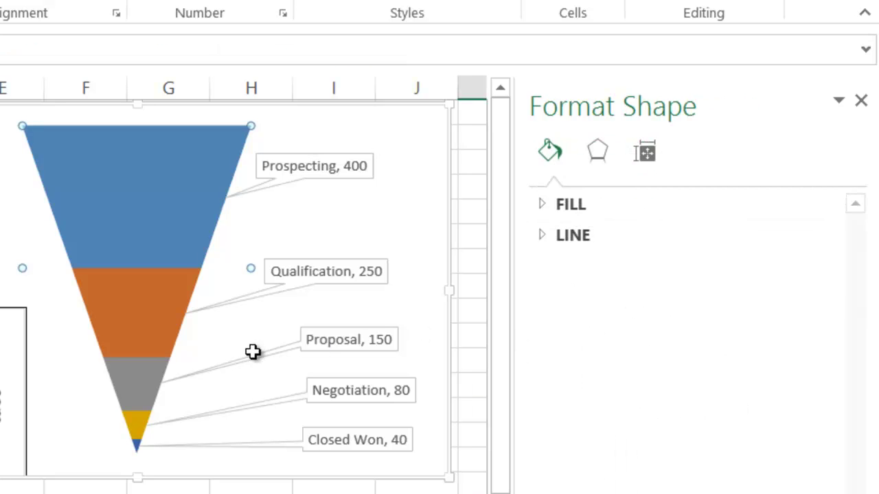
key(Escape)
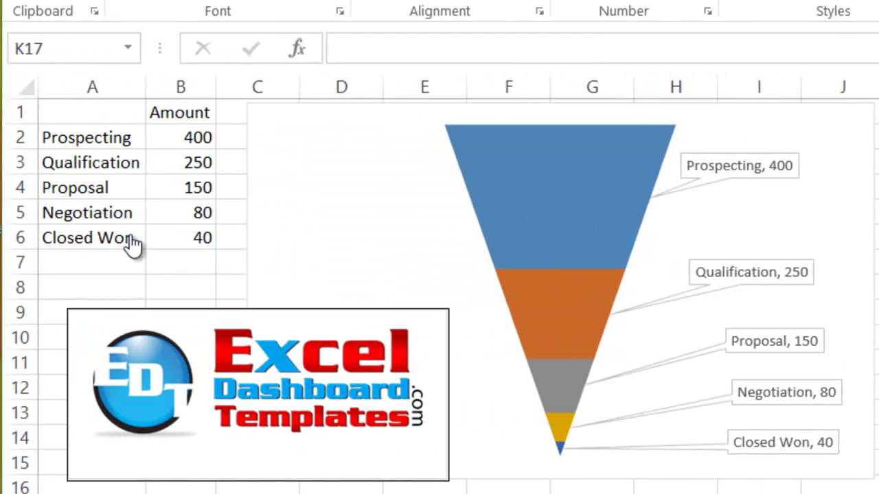